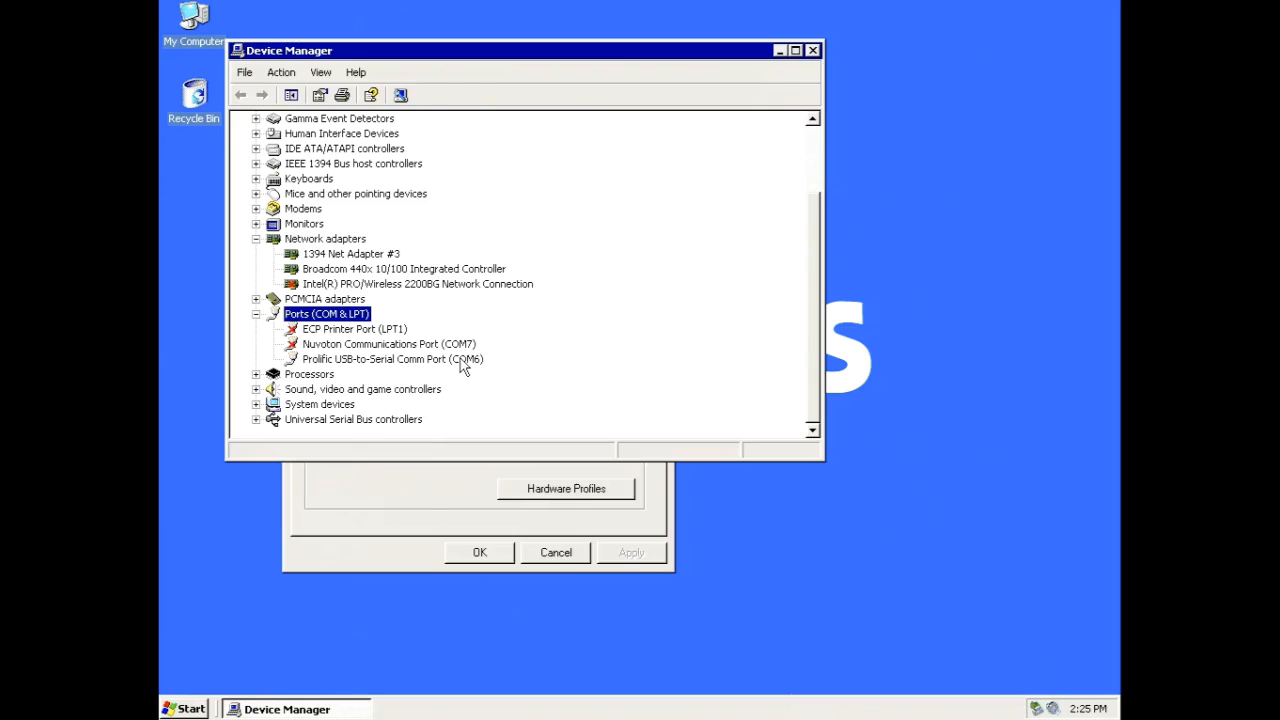
# Step: Reassign the Prolific USB-to-Serial Comm Port to COM1 in its advanced port settings, accepting the duplicate port name
pyautogui.rightClick(453, 360)
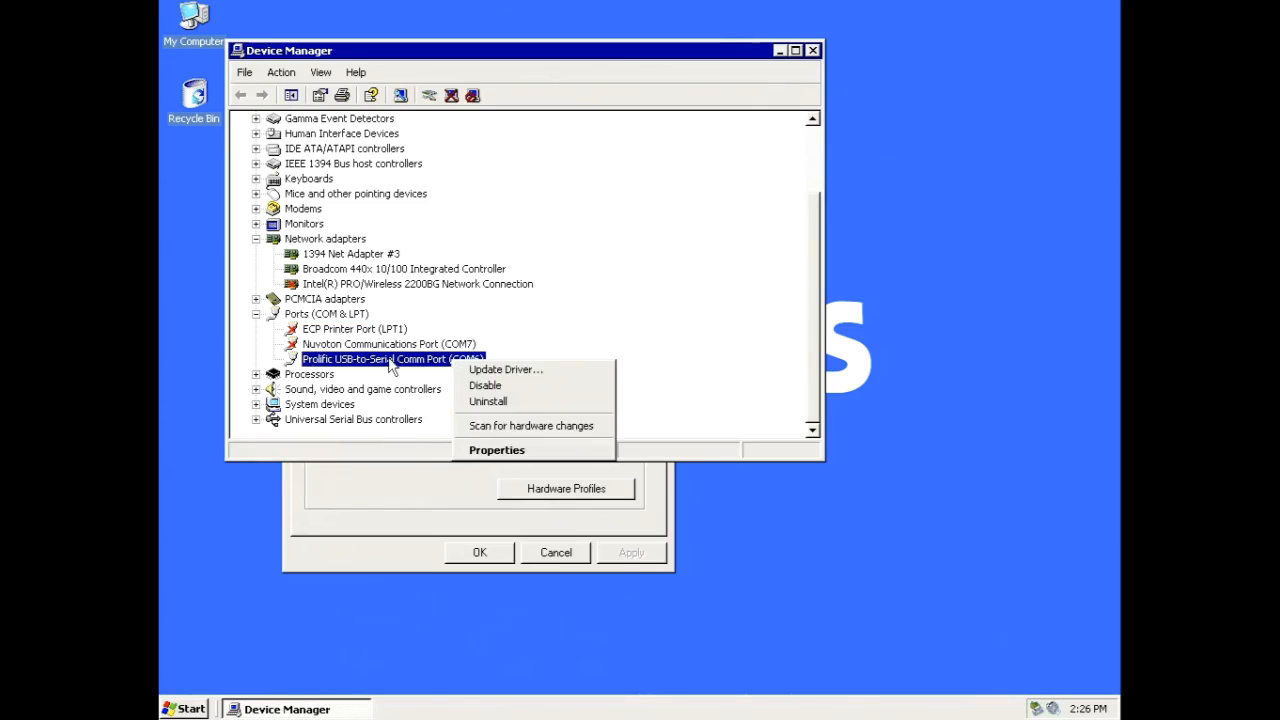
pyautogui.click(497, 451)
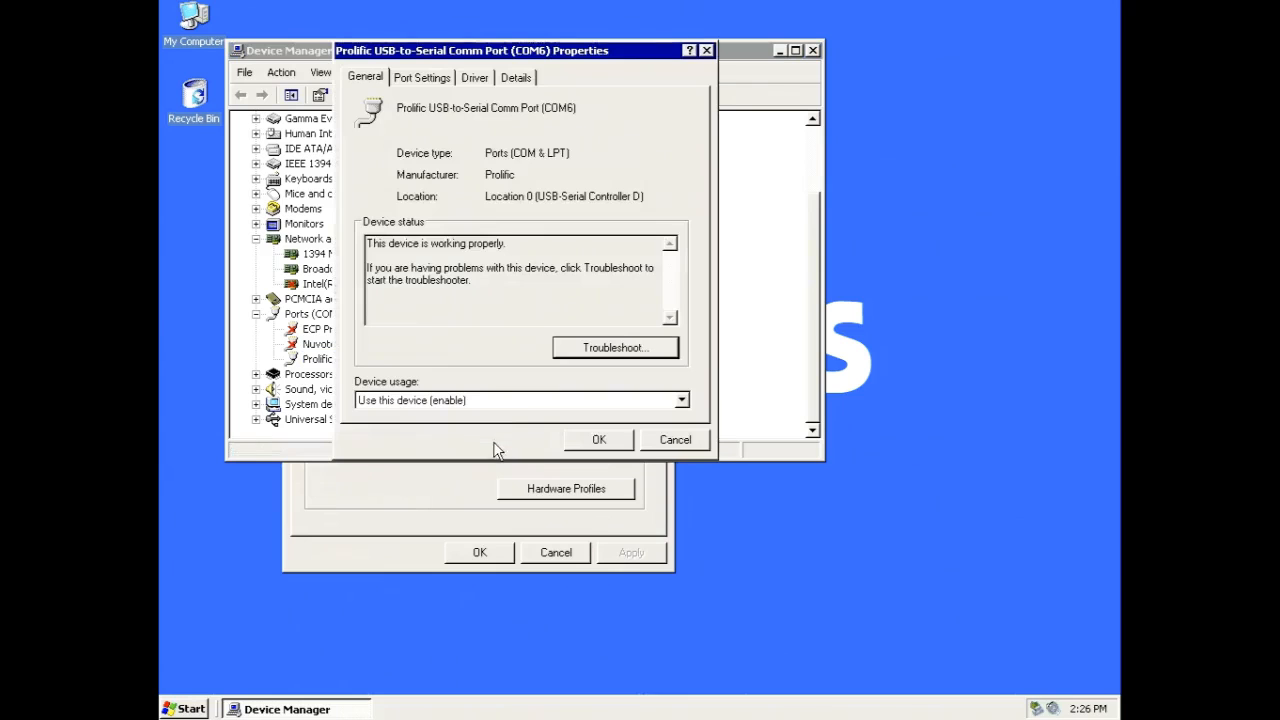
pyautogui.click(430, 80)
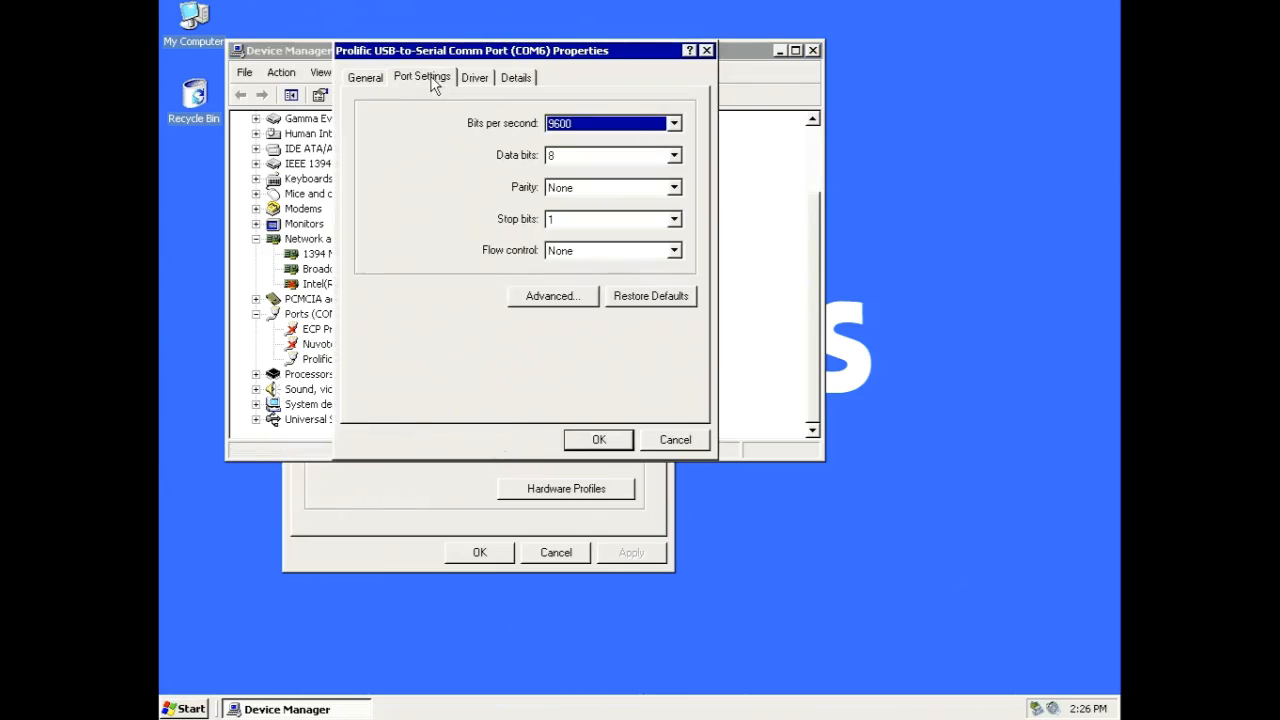
pyautogui.click(558, 298)
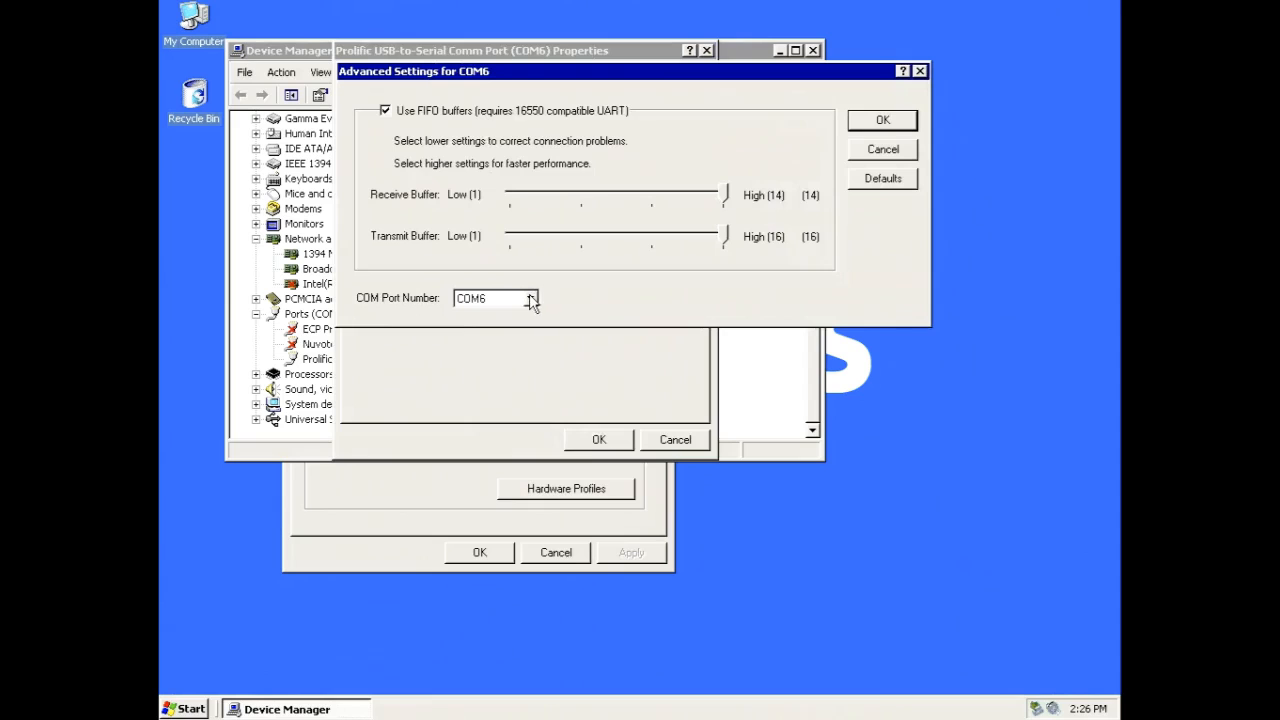
pyautogui.click(530, 299)
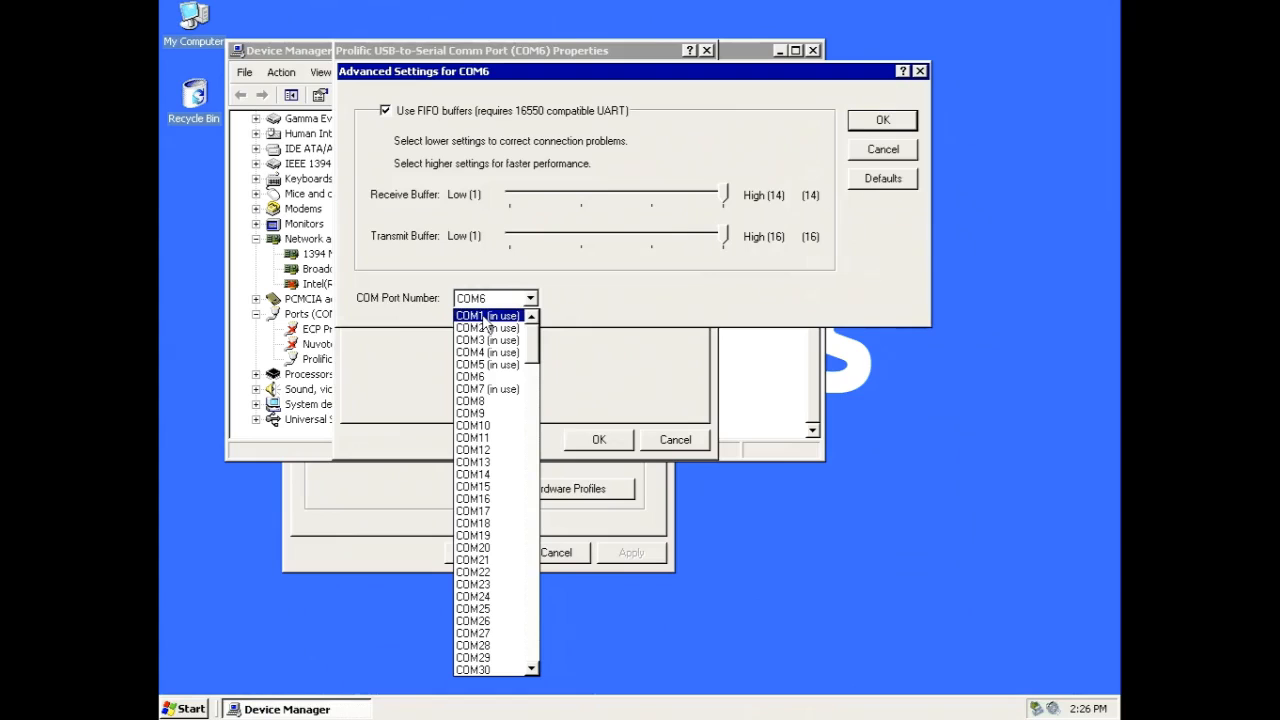
pyautogui.click(484, 317)
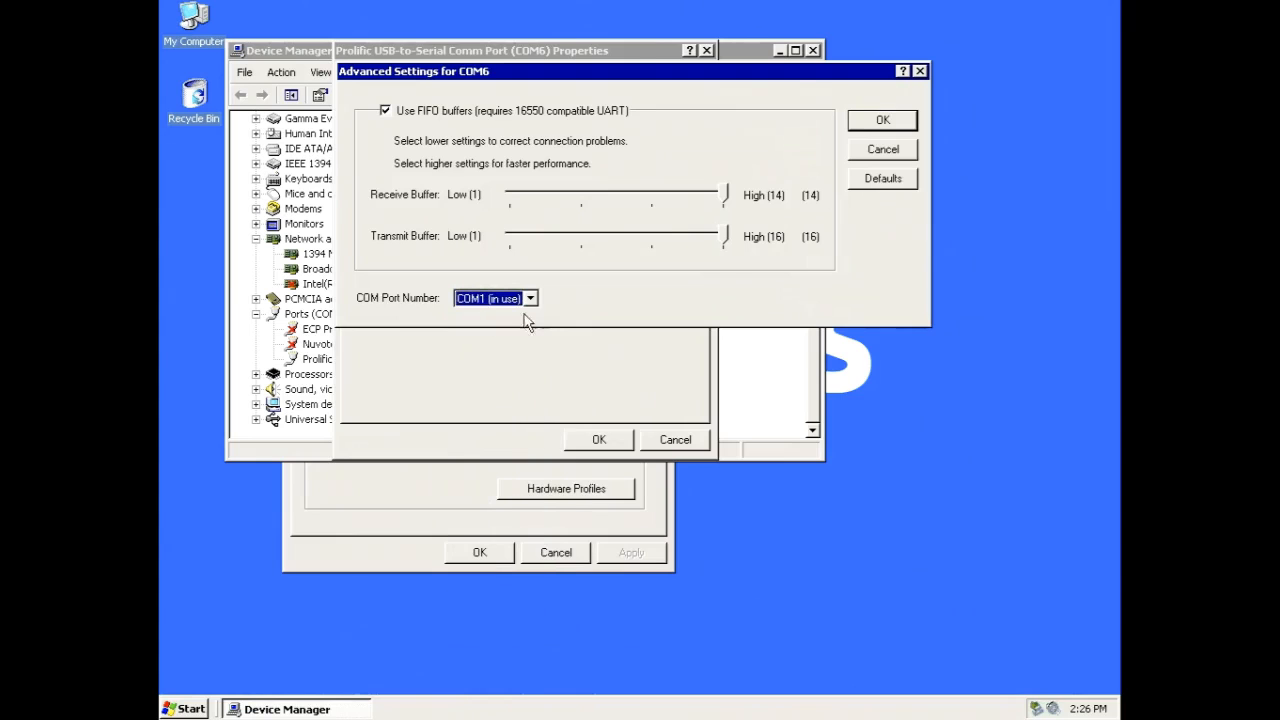
pyautogui.click(884, 121)
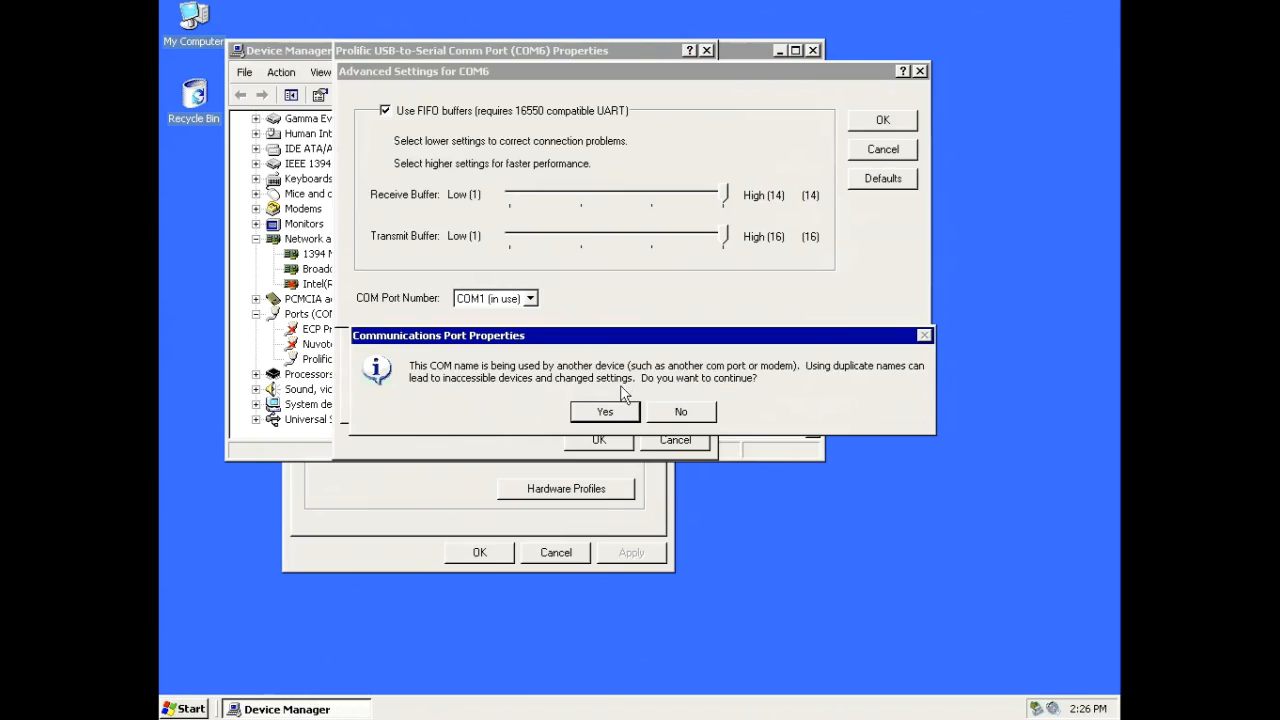
pyautogui.click(610, 411)
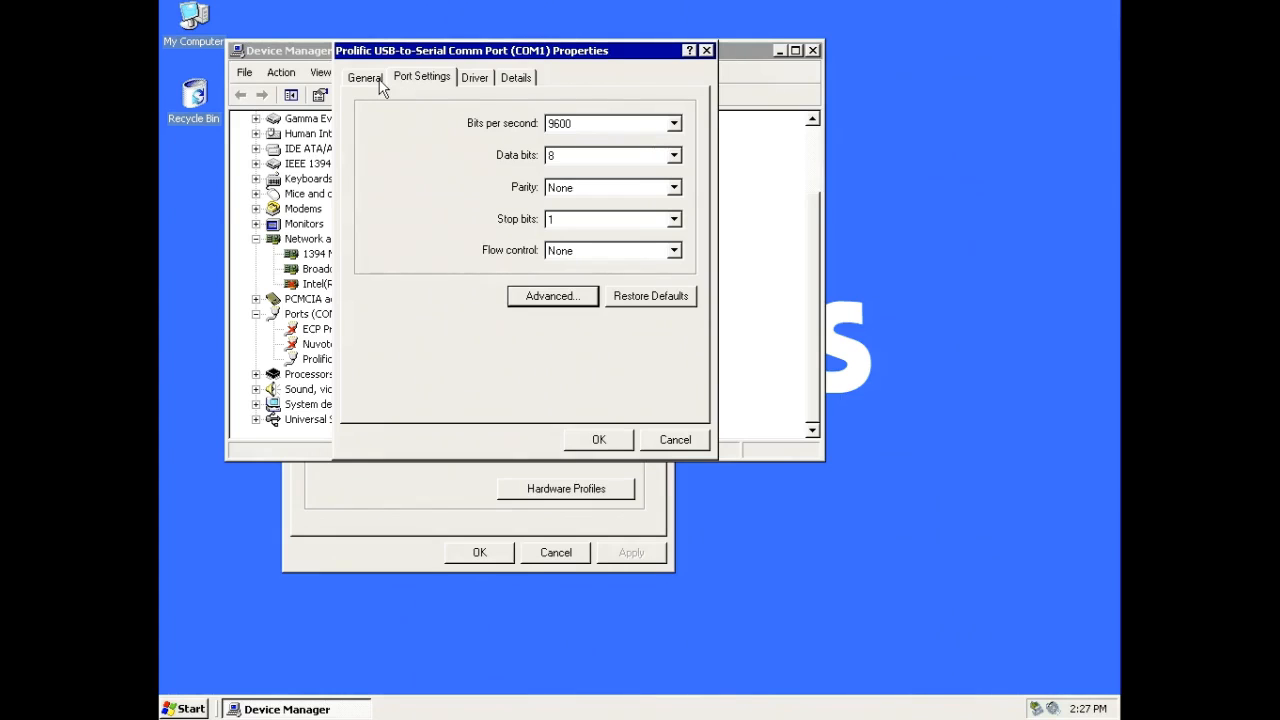
pyautogui.click(598, 439)
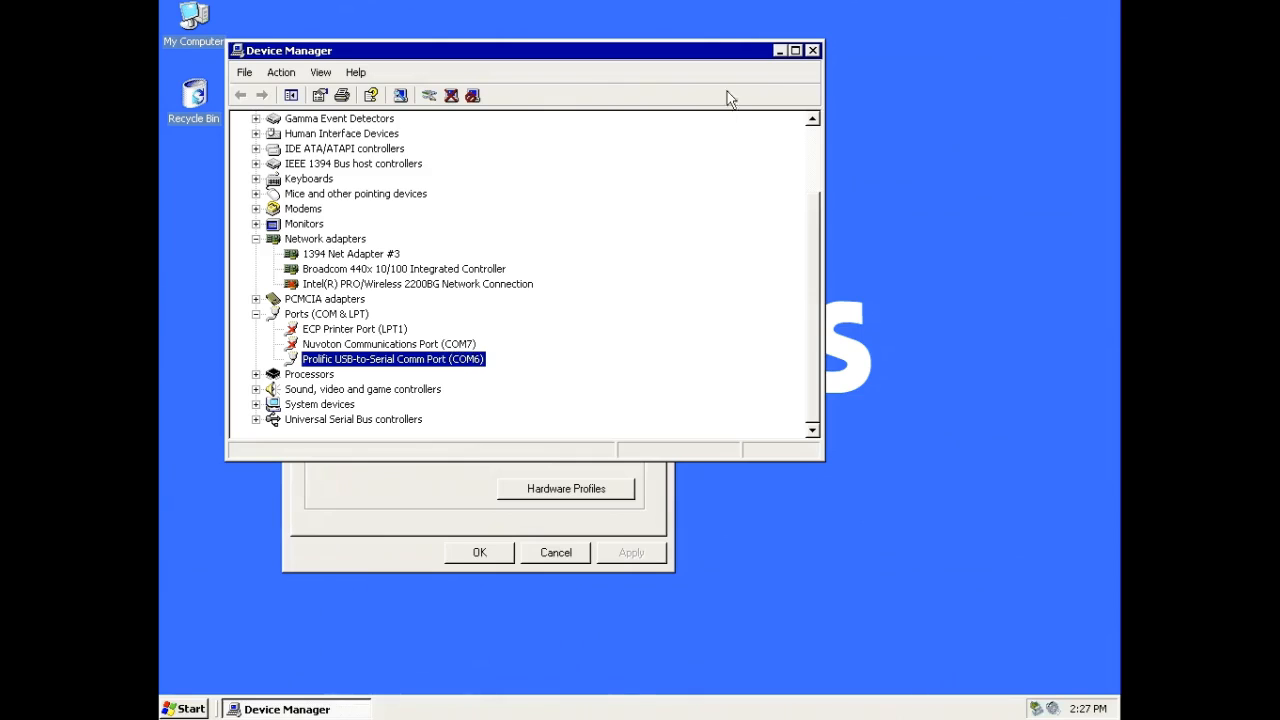
# Step: Reopen Device Manager to check the Prolific adapter's COM port number, and close it together with System Properties
pyautogui.click(812, 51)
pyautogui.click(595, 280)
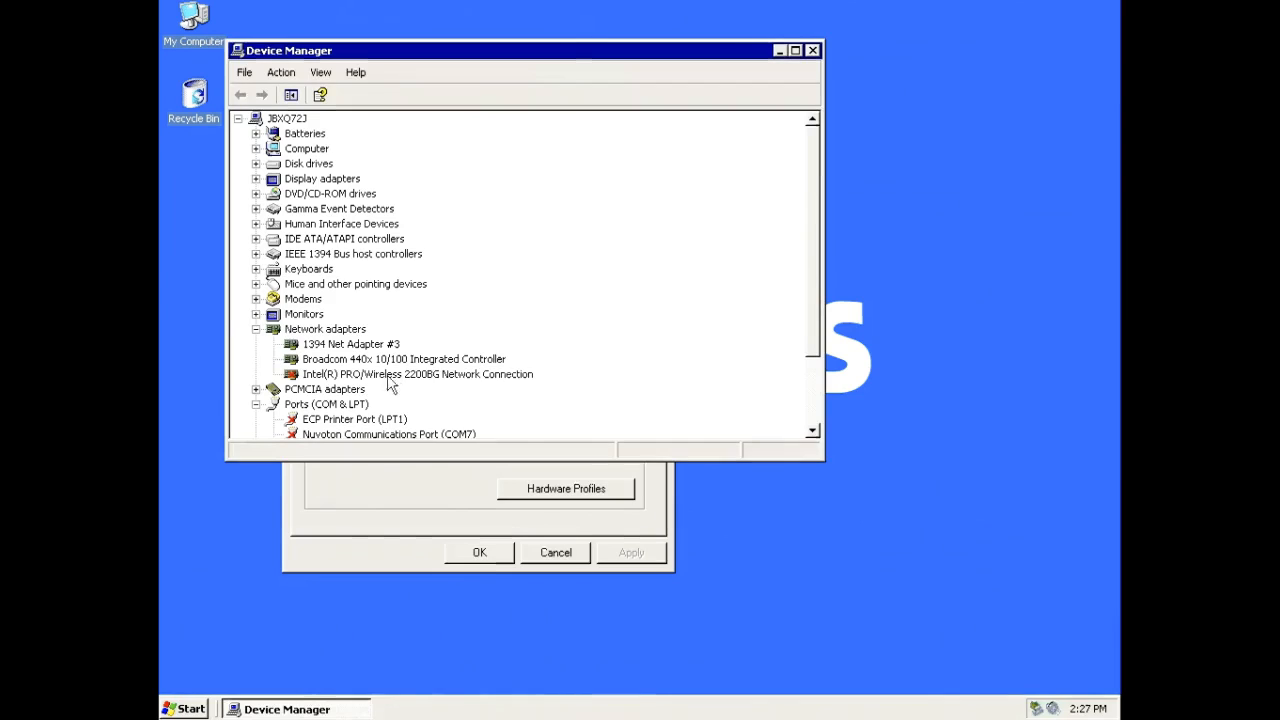
pyautogui.click(460, 376)
pyautogui.scroll(-2, 463, 385)
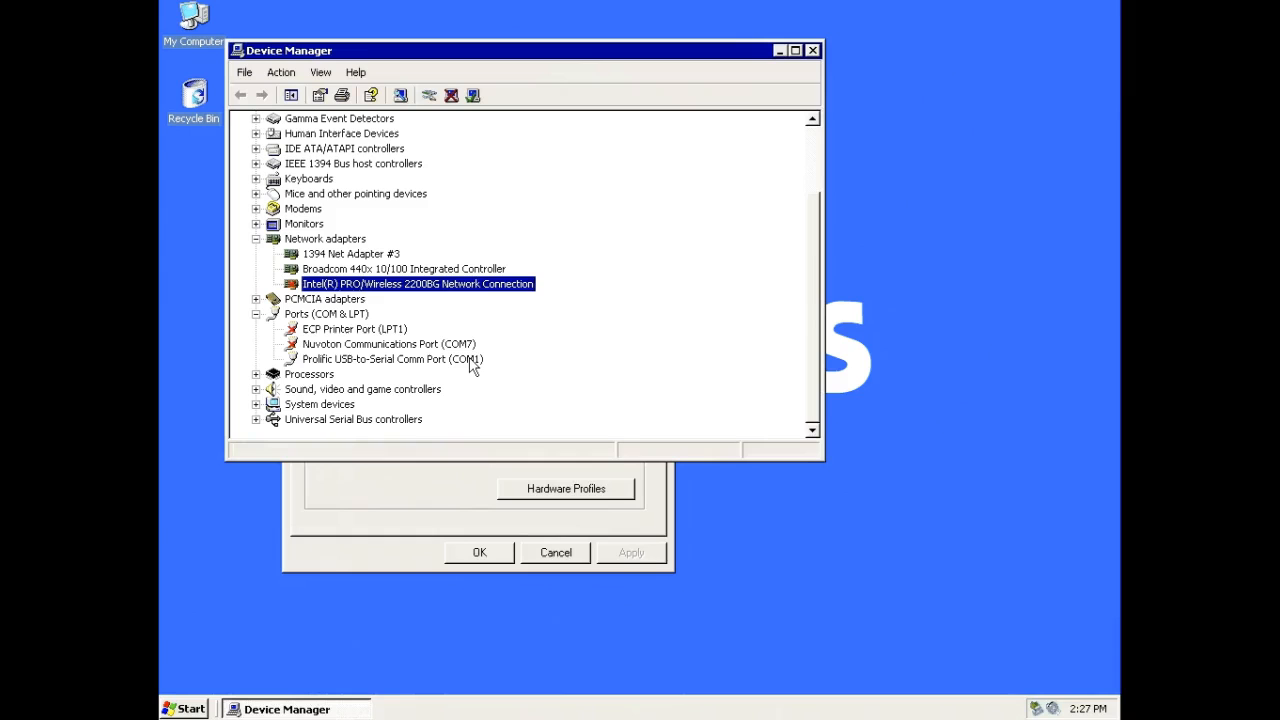
pyautogui.click(813, 51)
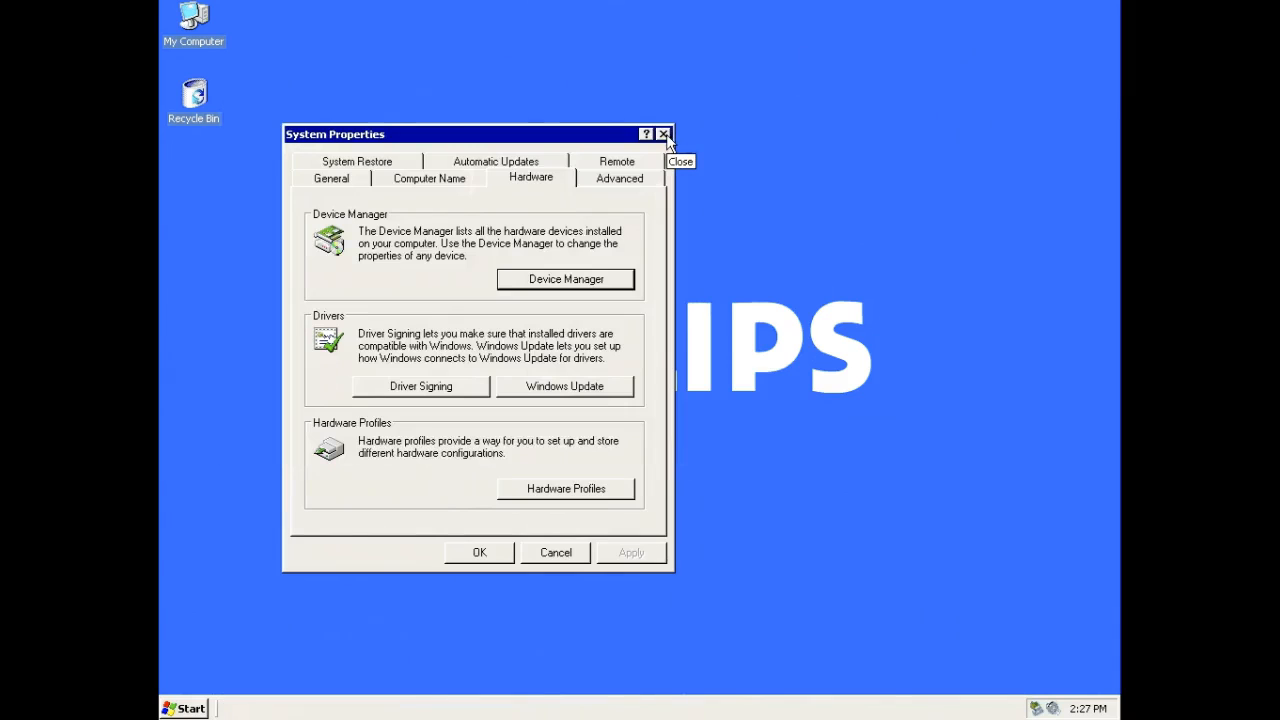
pyautogui.click(663, 134)
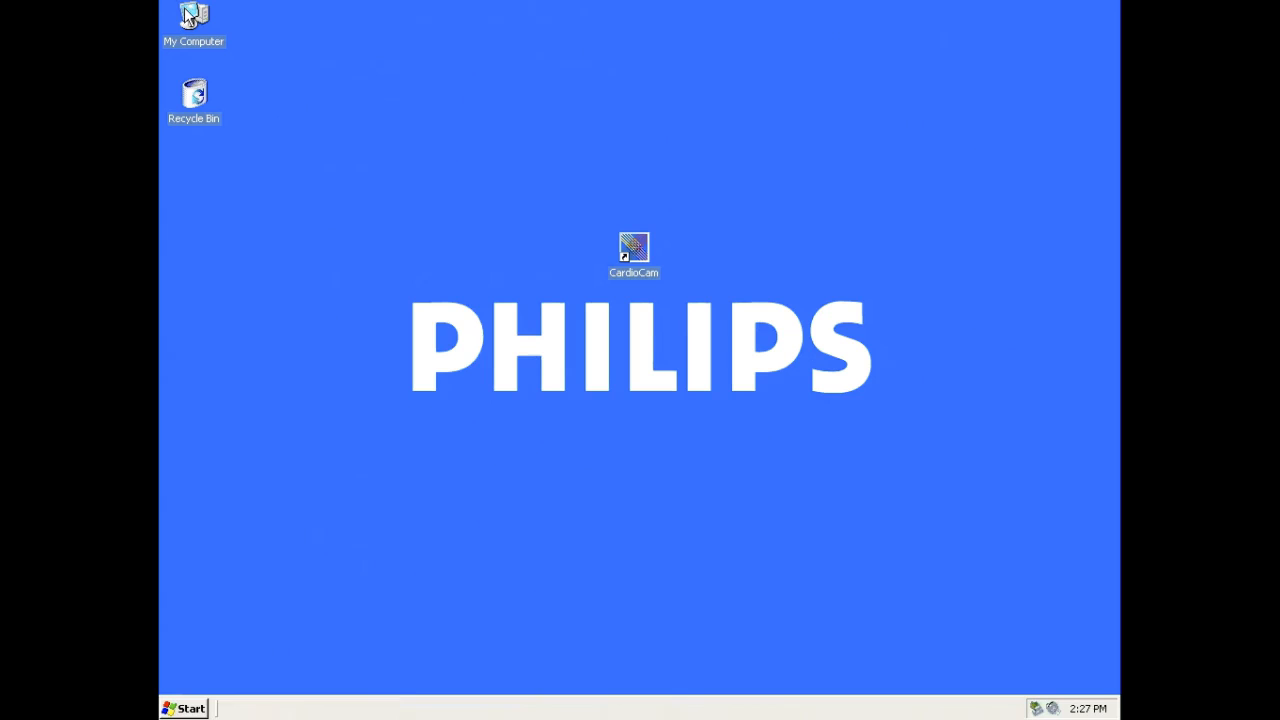
# Step: Launch HyperTerminal from the communications accessories
pyautogui.click(183, 710)
pyautogui.moveTo(277, 556)
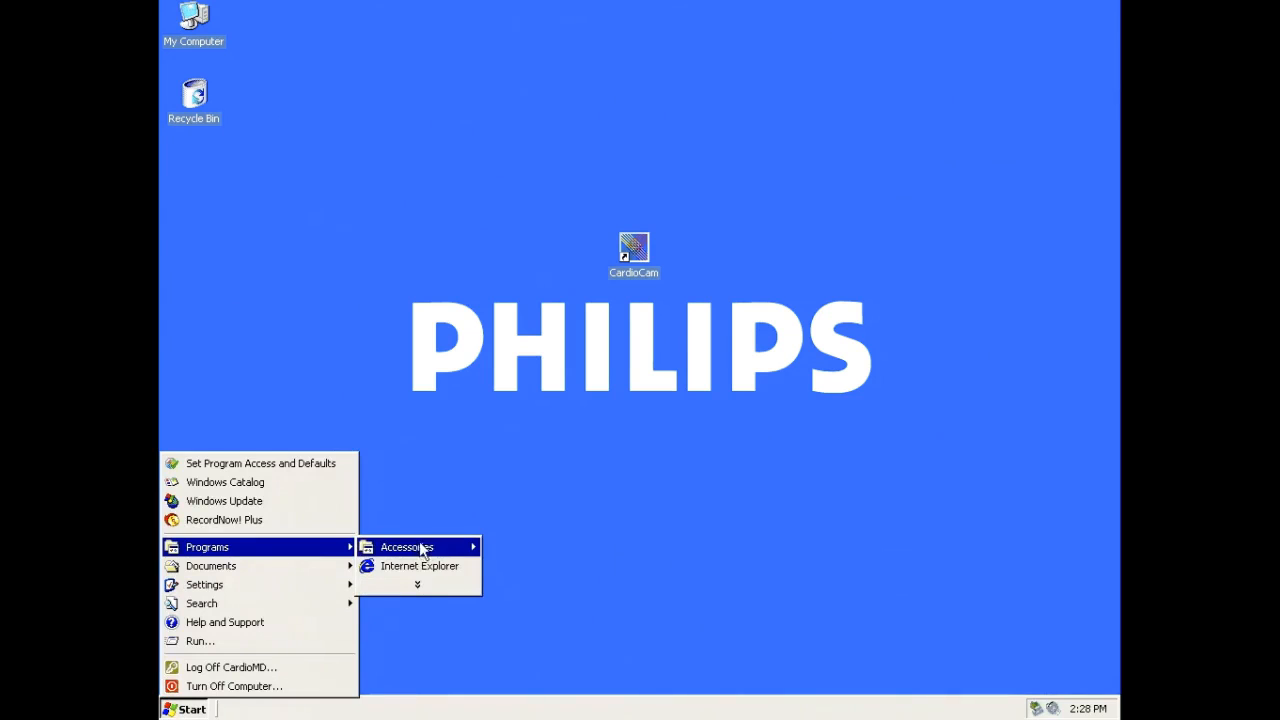
pyautogui.moveTo(423, 546)
pyautogui.moveTo(560, 566)
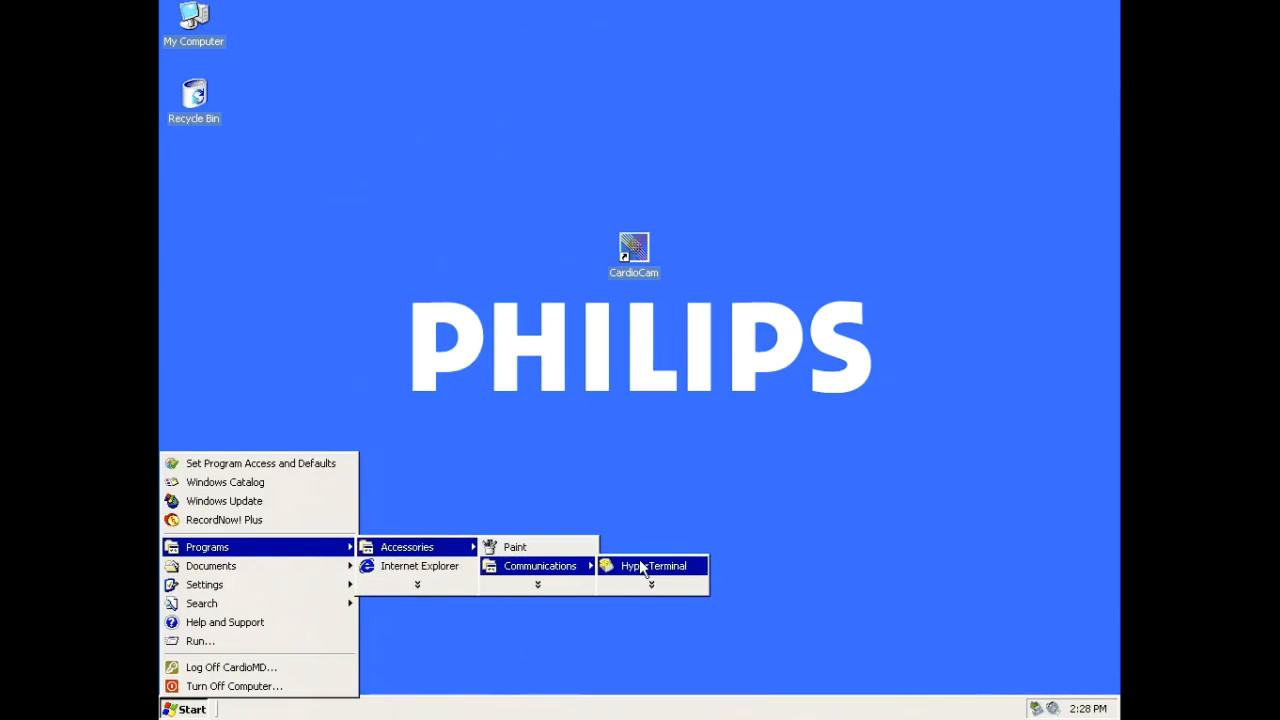
pyautogui.click(641, 566)
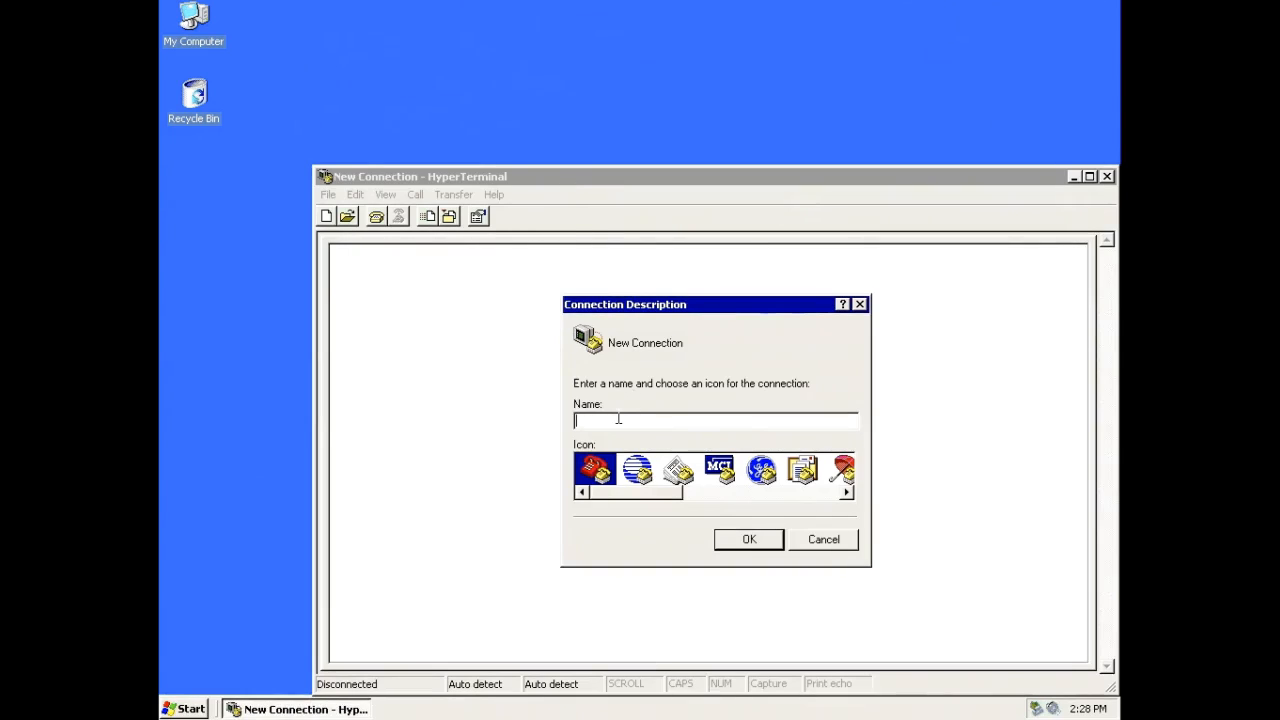
# Step: Name the new connection edc and set it to connect using COM1
pyautogui.write('edc')
pyautogui.click(749, 539)
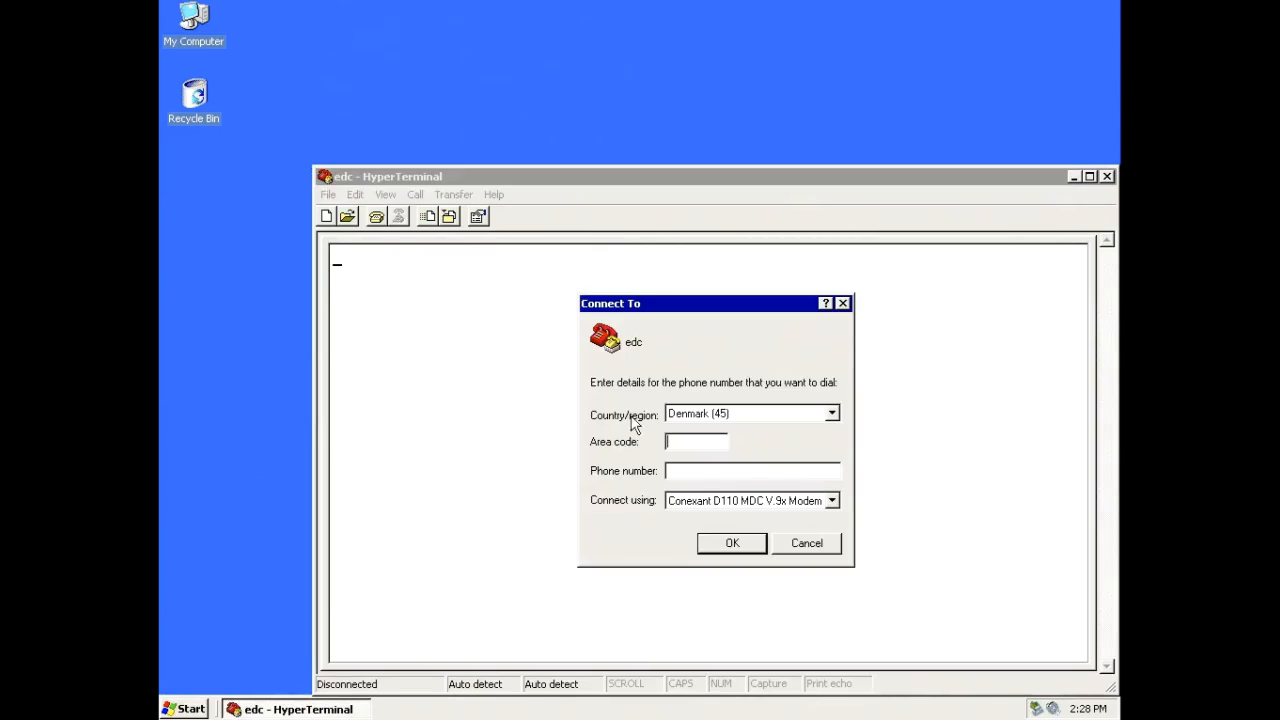
pyautogui.click(751, 500)
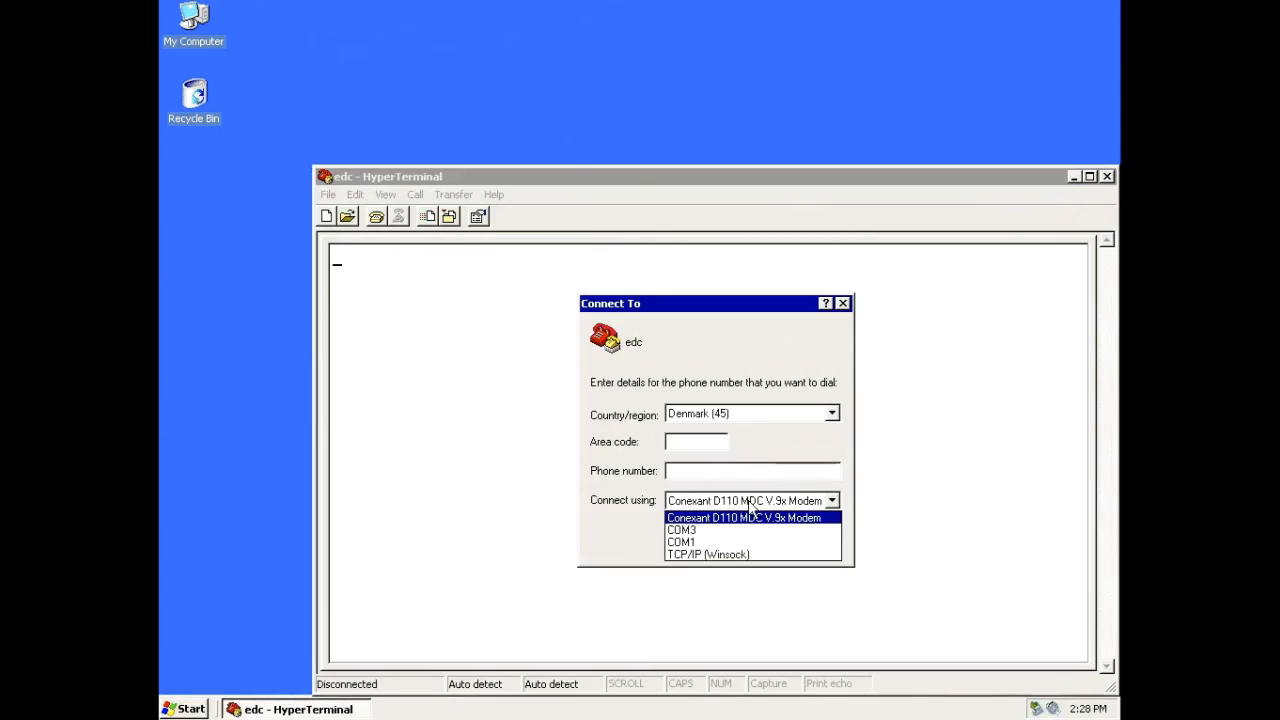
pyautogui.click(709, 543)
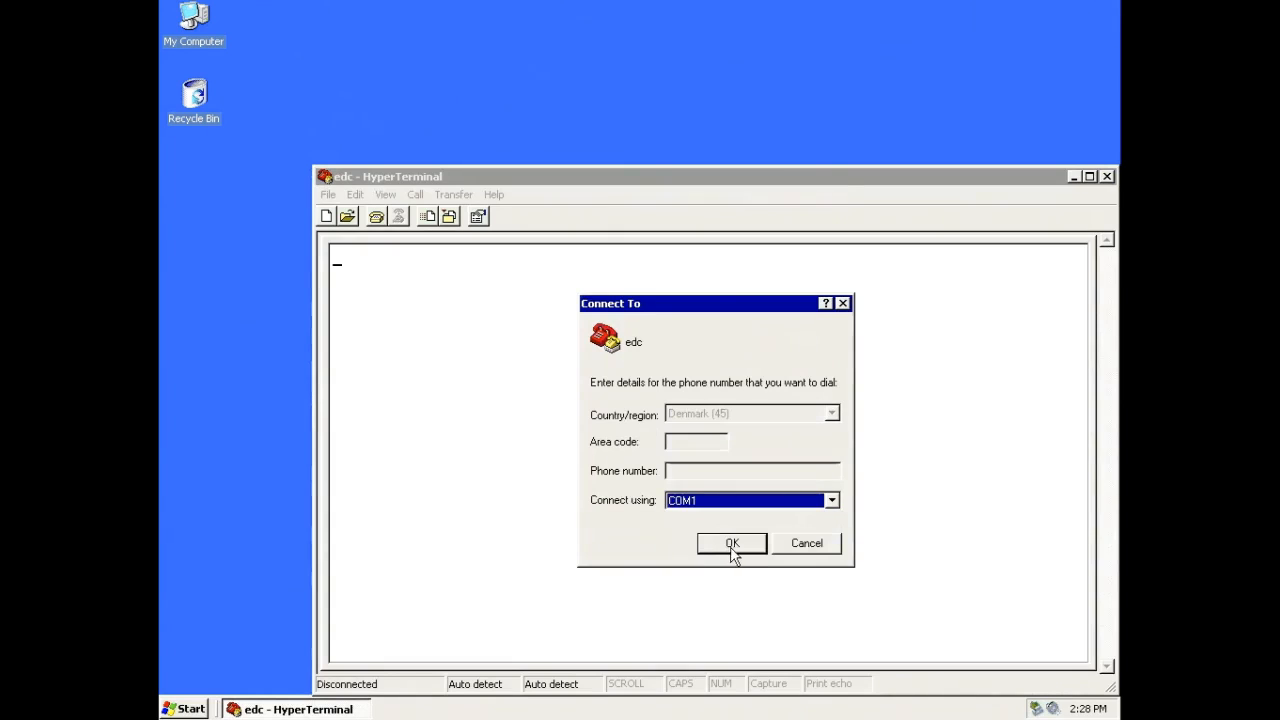
pyautogui.click(734, 548)
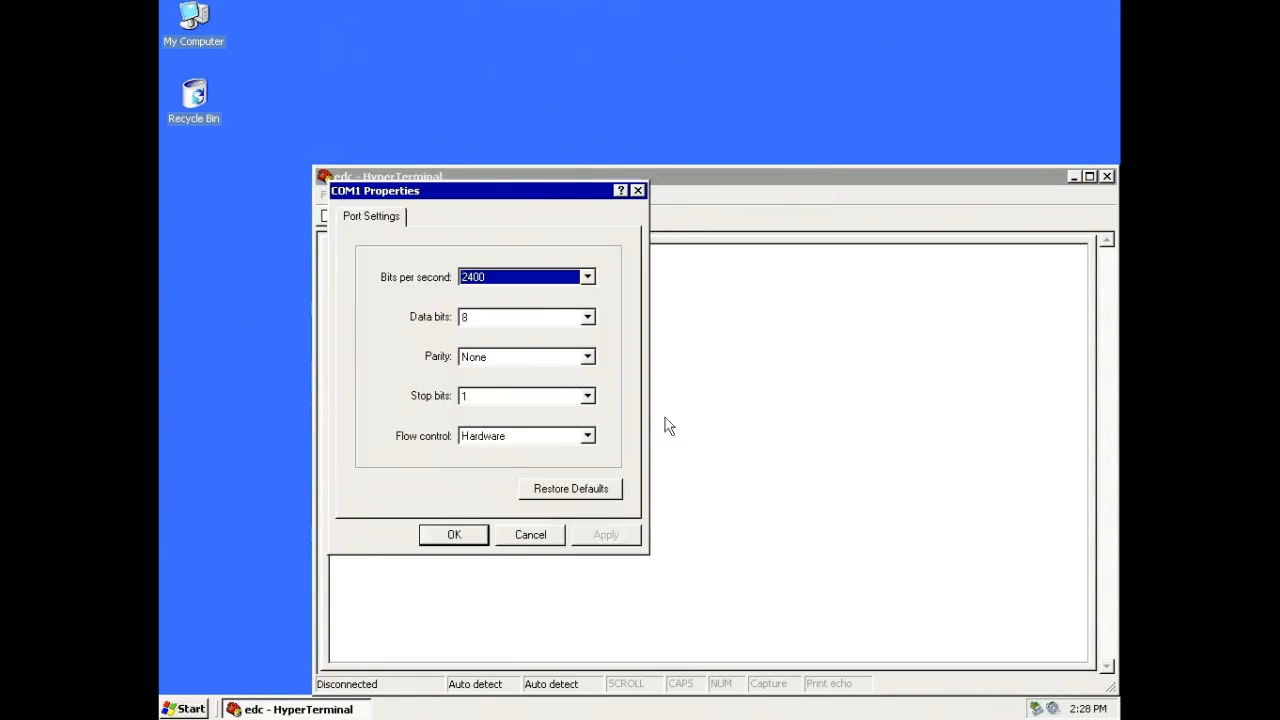
# Step: Set the COM1 connection to 57600 bits per second with flow control None, and apply the port settings
pyautogui.click(586, 280)
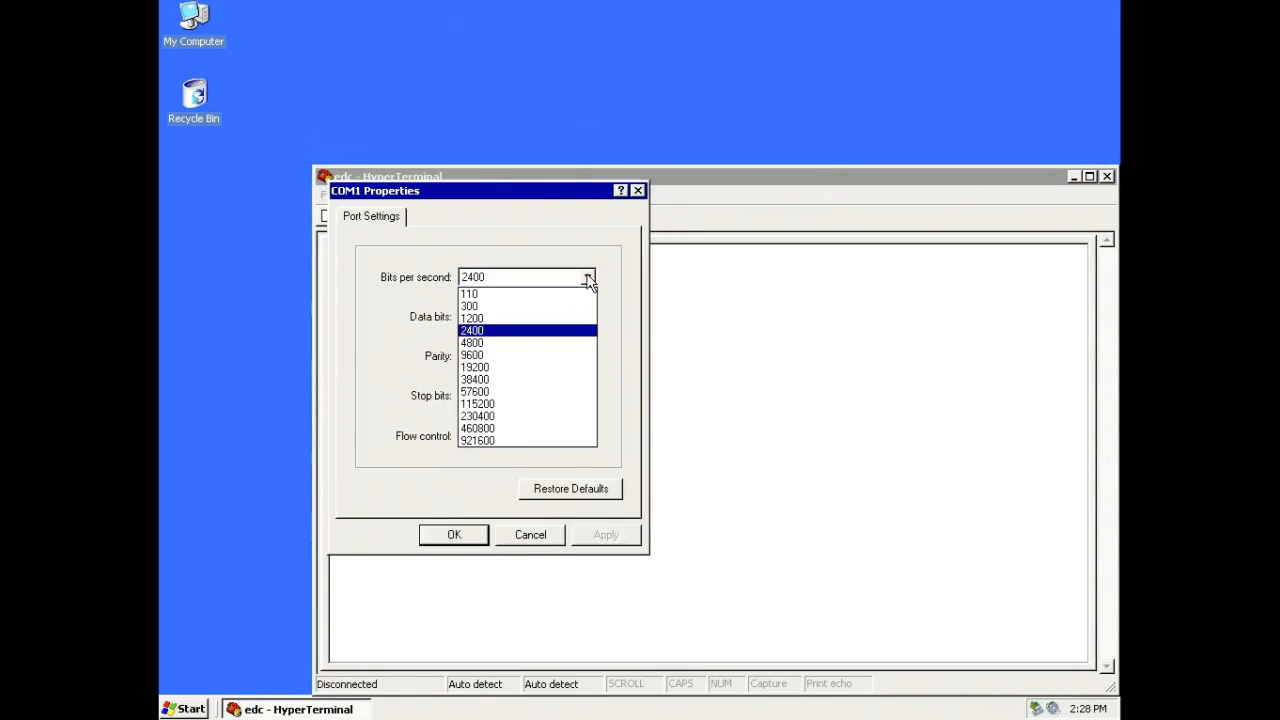
pyautogui.click(538, 393)
pyautogui.click(549, 441)
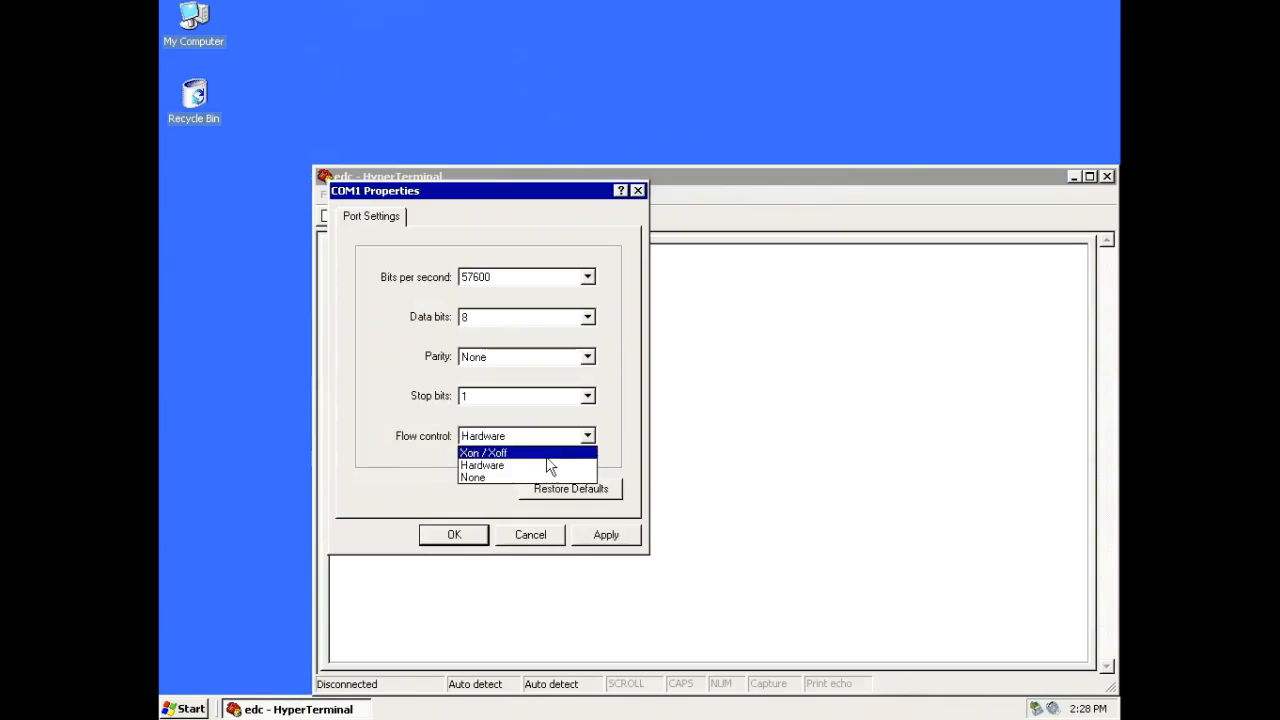
pyautogui.click(535, 477)
pyautogui.click(604, 536)
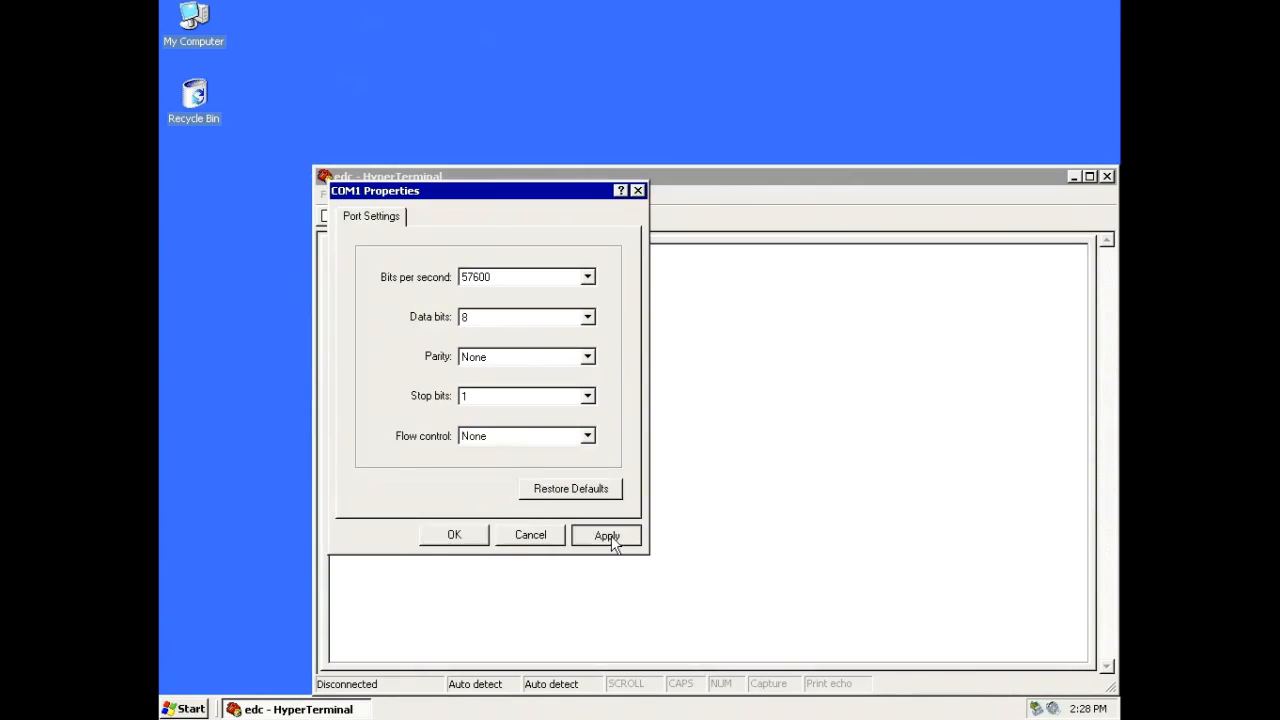
pyautogui.click(478, 537)
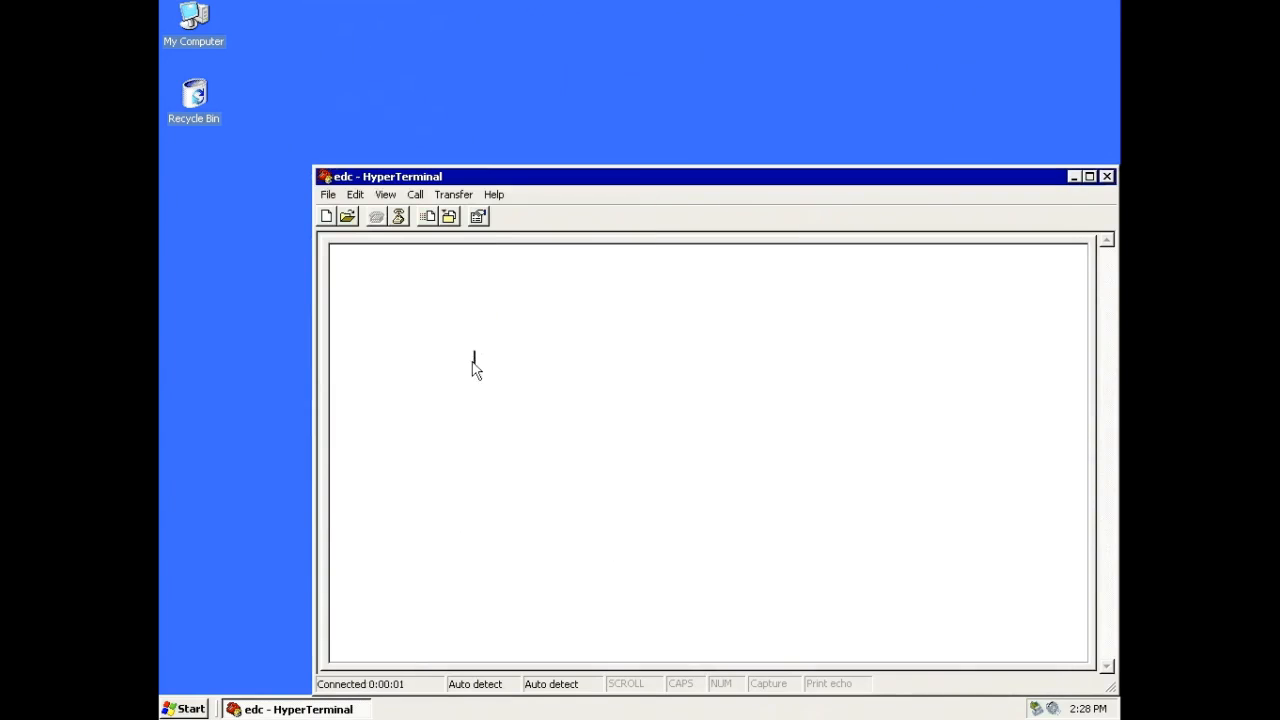
# Step: Bring up the device prompt in the terminal and run the version and help commands
pyautogui.press('Return')
pyautogui.press('Return')
pyautogui.write('version')
pyautogui.press('Return')
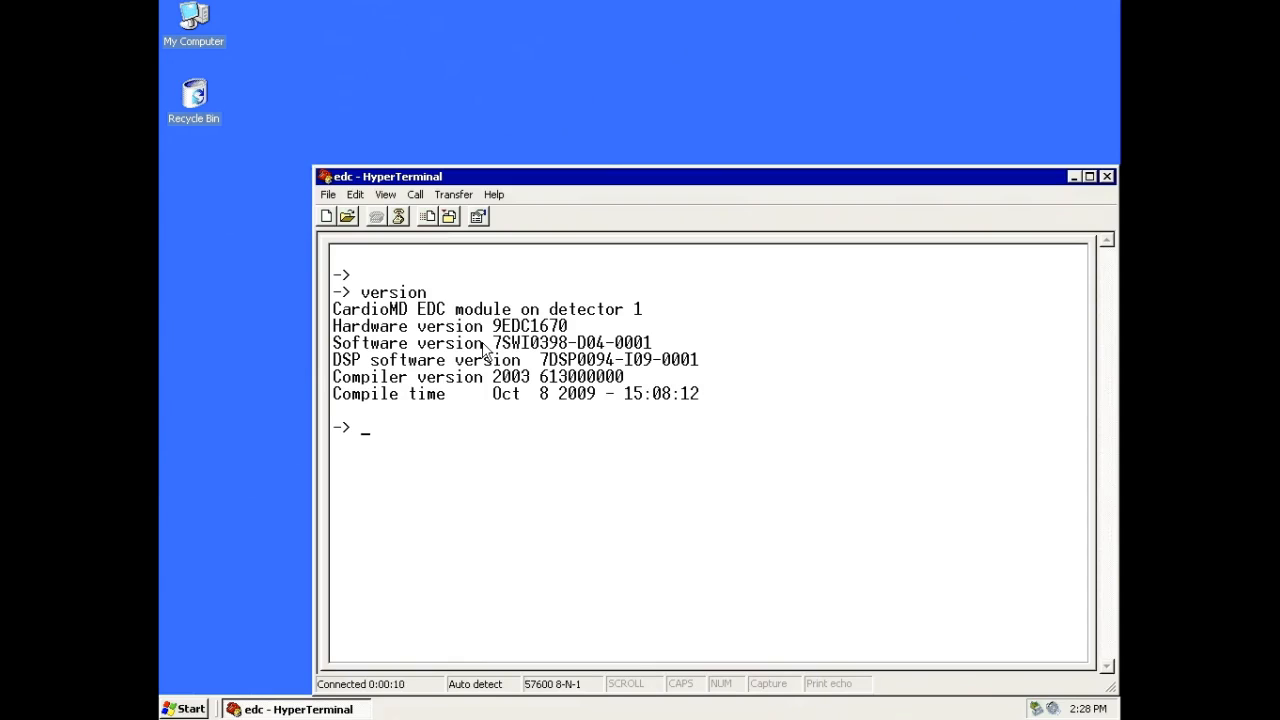
pyautogui.write('help')
pyautogui.press('Return')
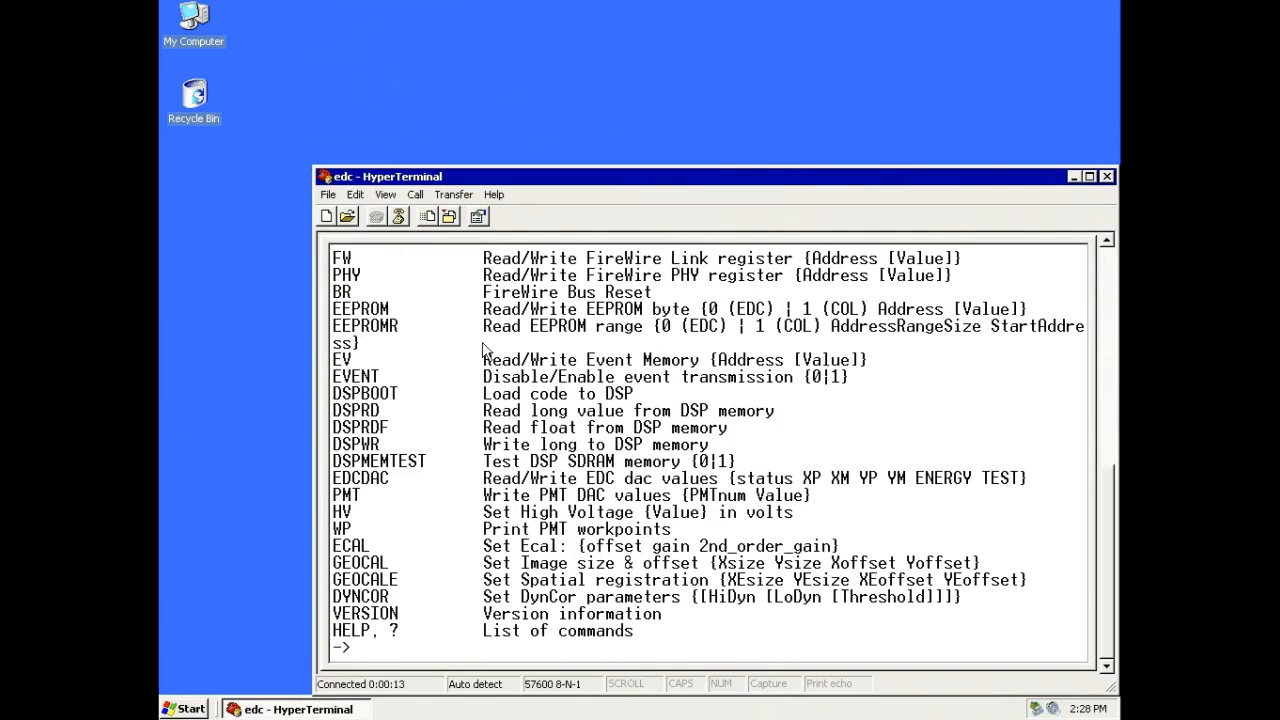